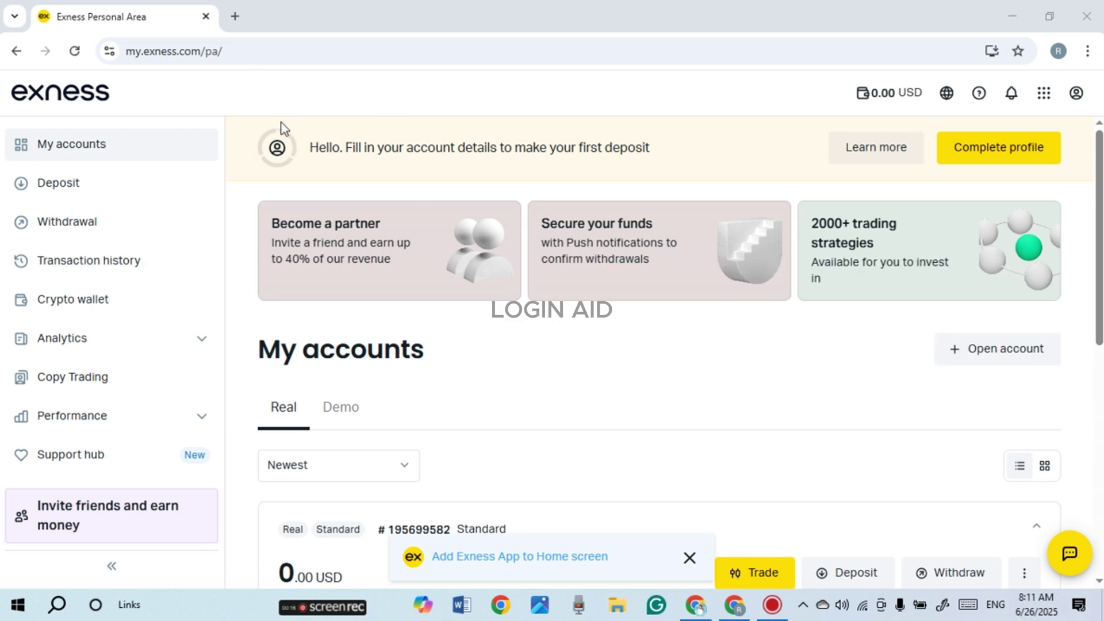
Go to the Support hub and search the help for 'how do i login'
drag(127, 52, 199, 51)
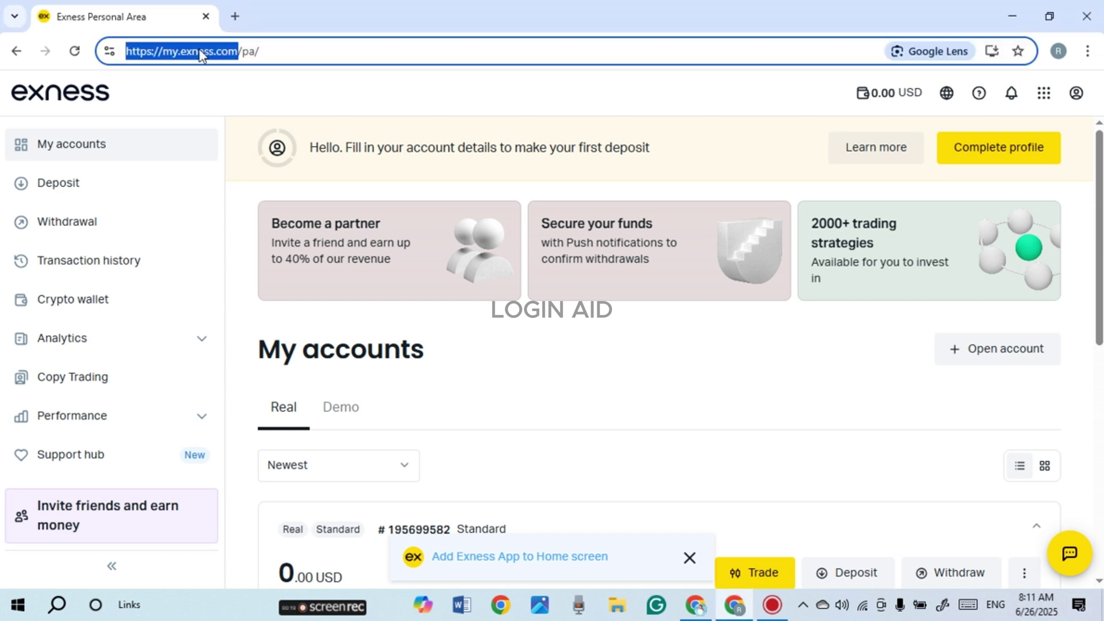
click(243, 246)
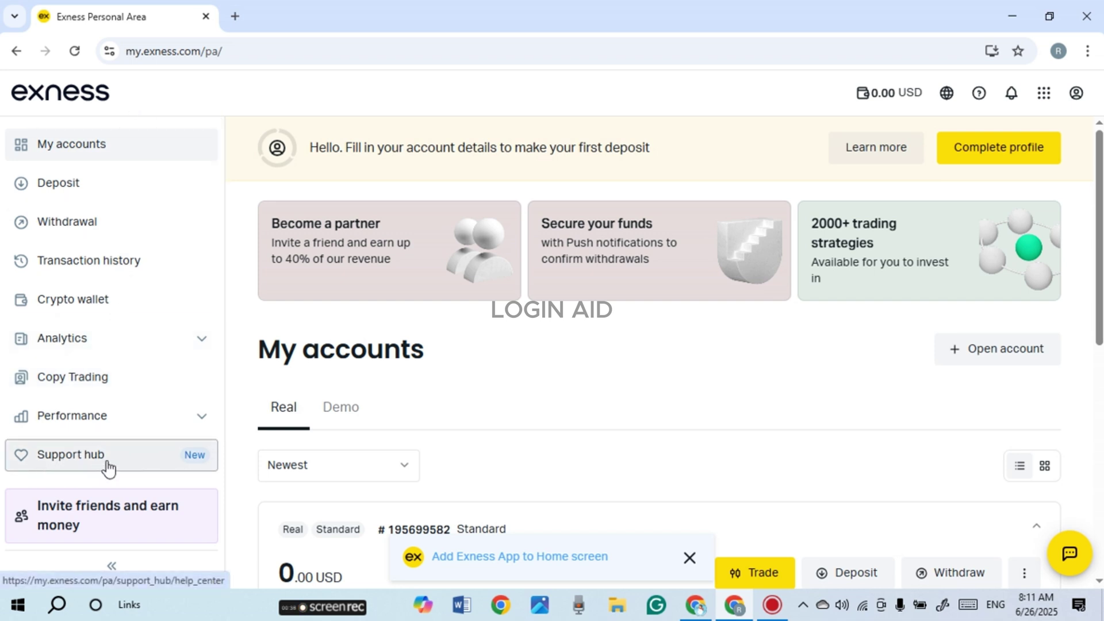
click(108, 467)
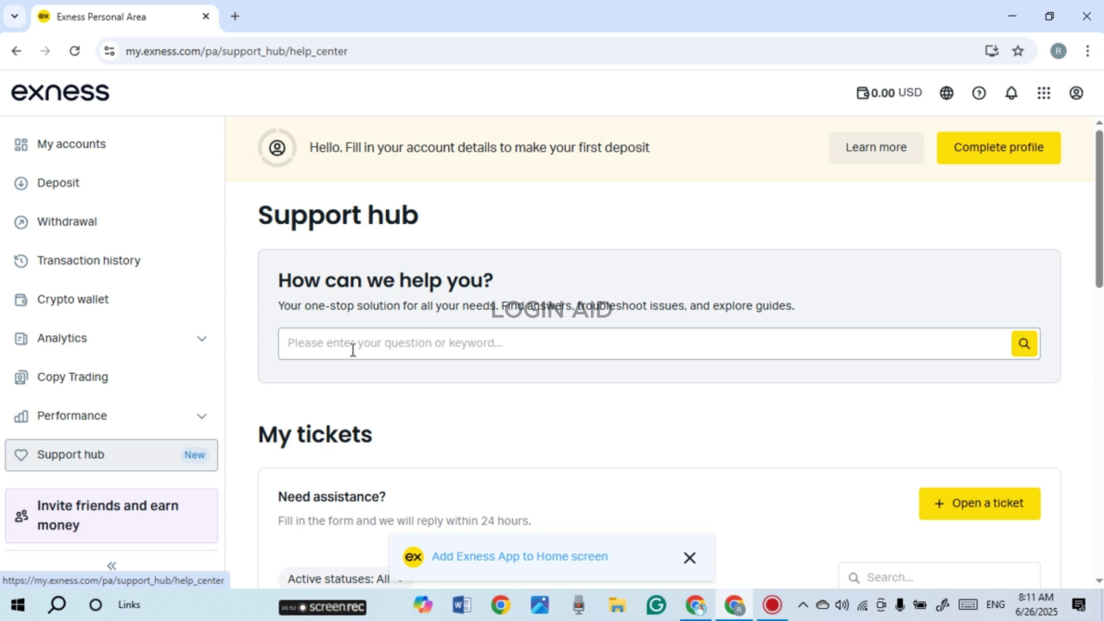
click(290, 348)
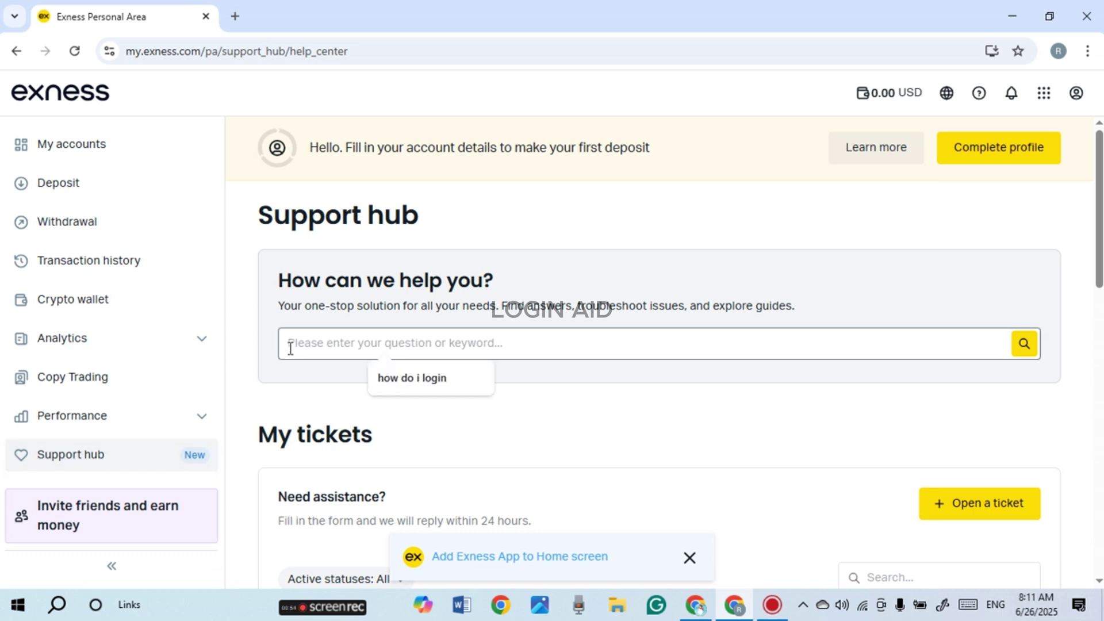
click(409, 378)
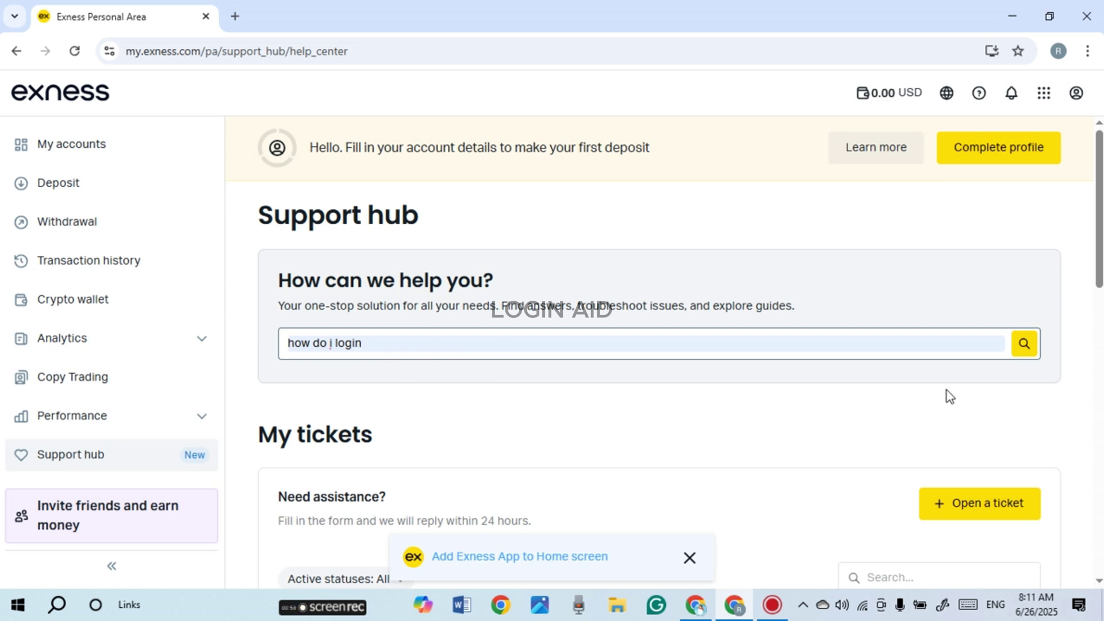
click(1023, 344)
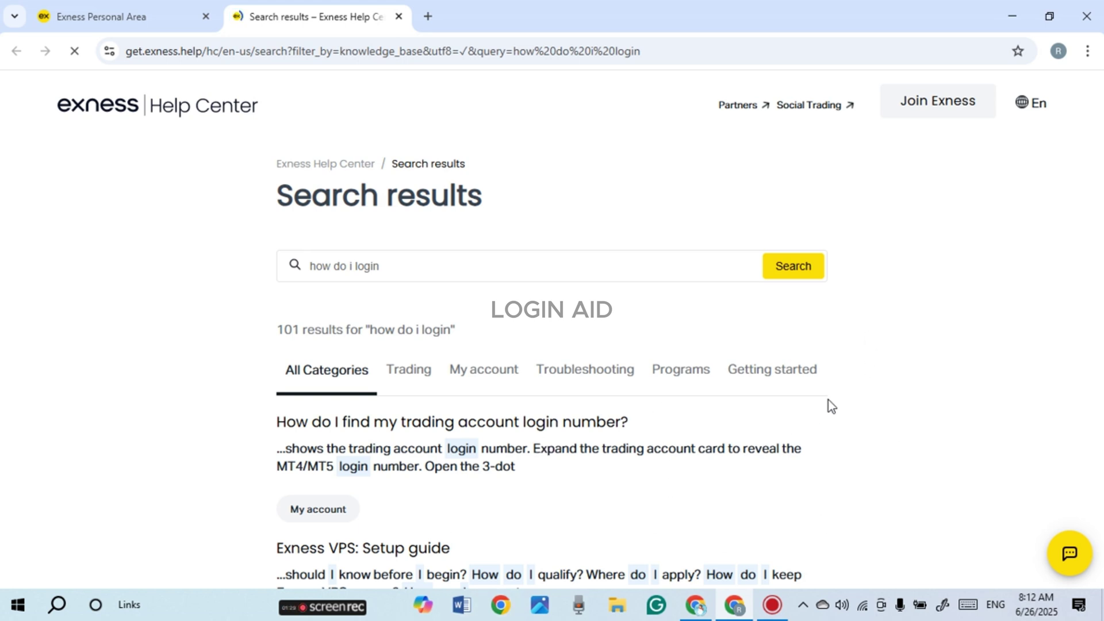
click(398, 17)
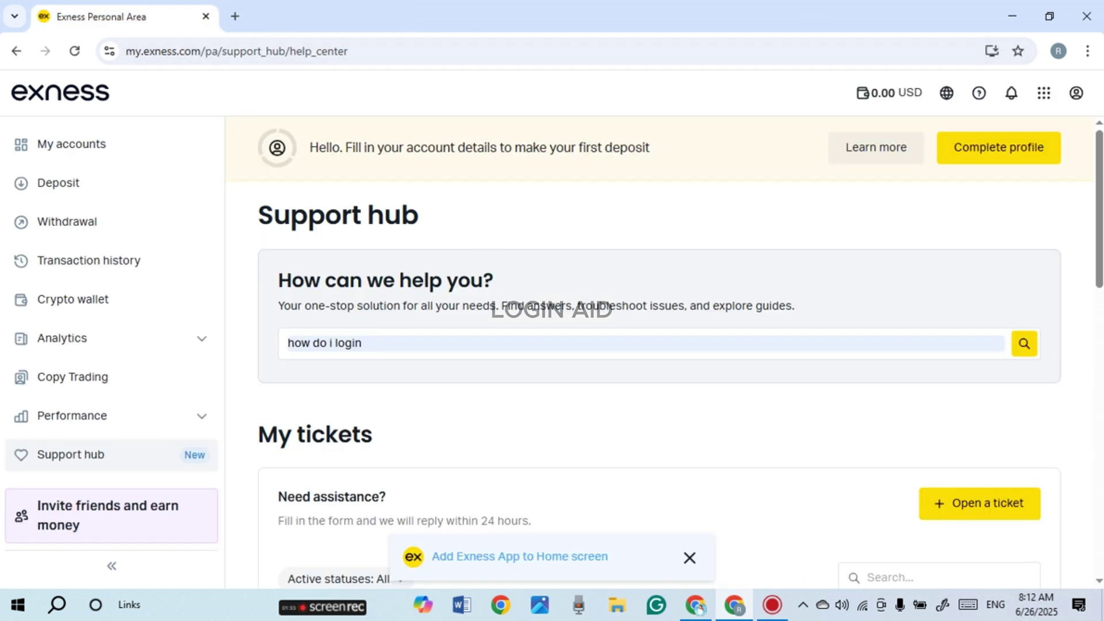
From My tickets, start a new ticket to list the six inquiry topics from Payments to Bonus
scroll(483, 247, down, 3)
scroll(680, 350, down, 2)
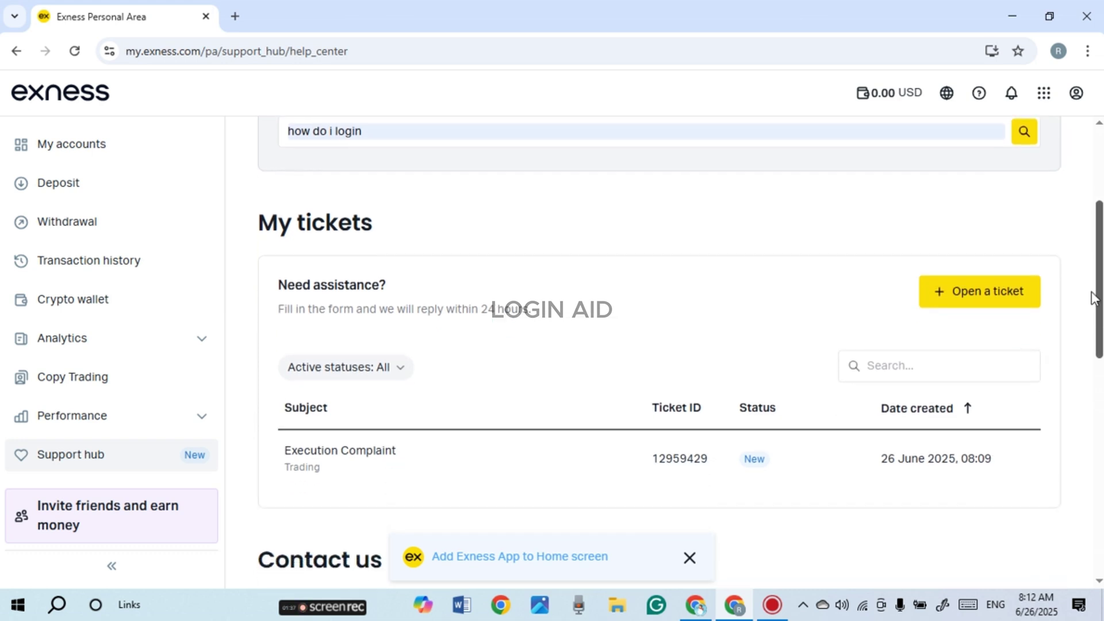
click(978, 298)
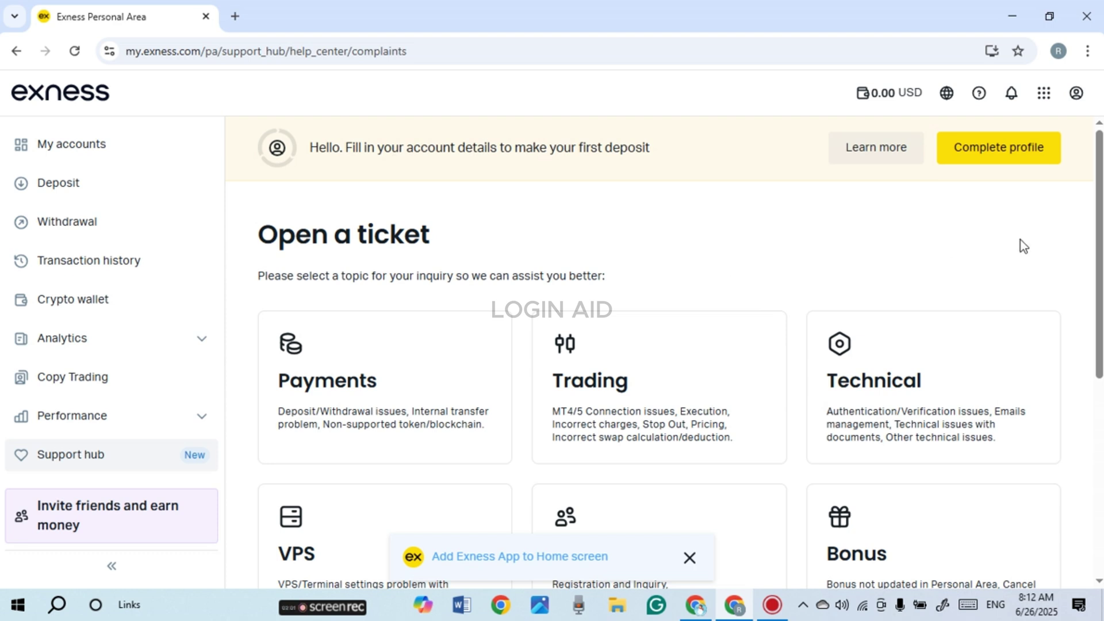
scroll(1099, 253, down, 2)
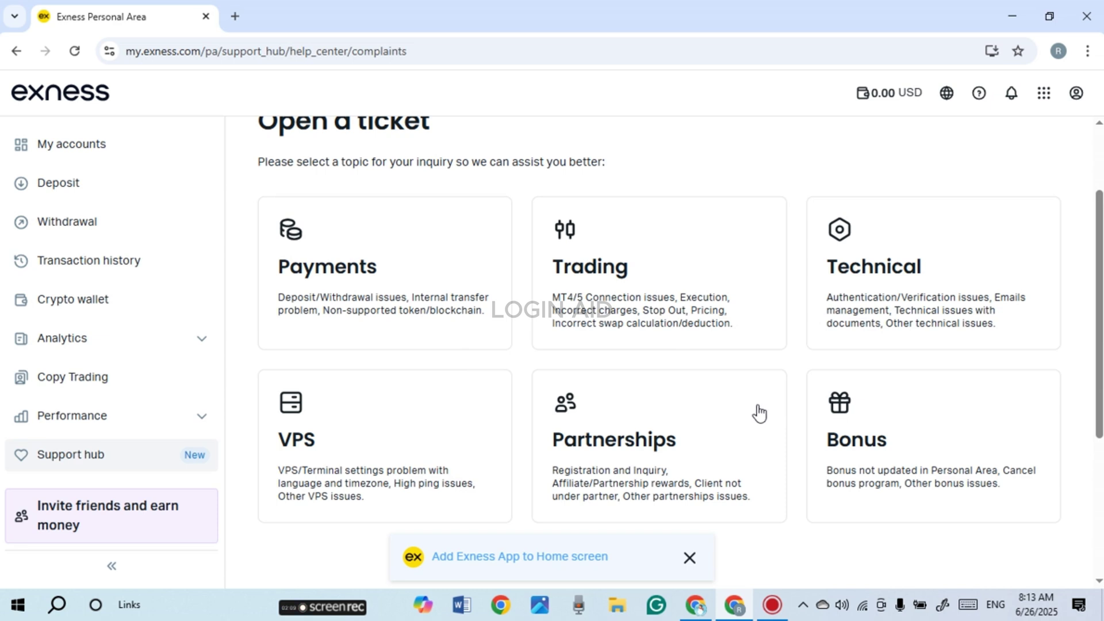
Categorise the ticket as Trading › 'Frequent disconnections / reconnections on the terminal' and continue
click(608, 310)
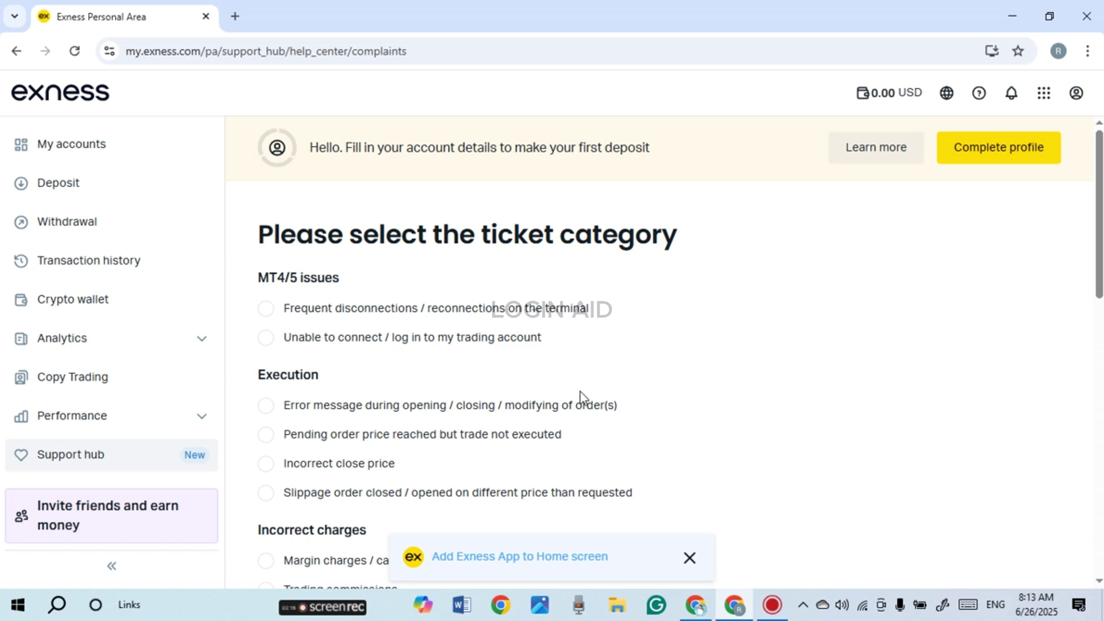
click(345, 308)
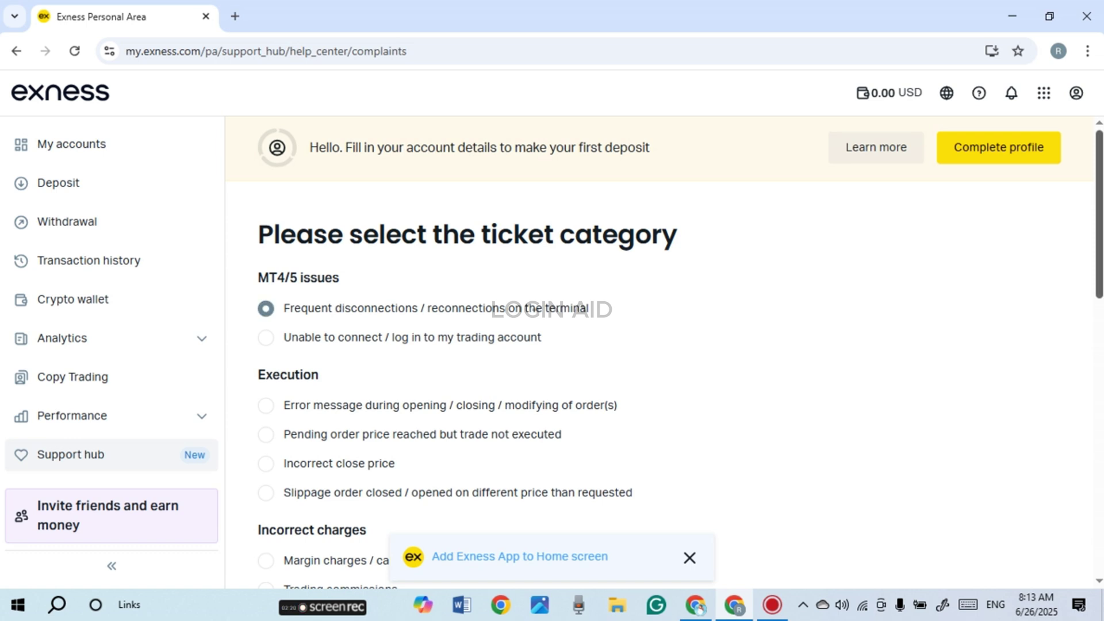
scroll(368, 403, down, 10)
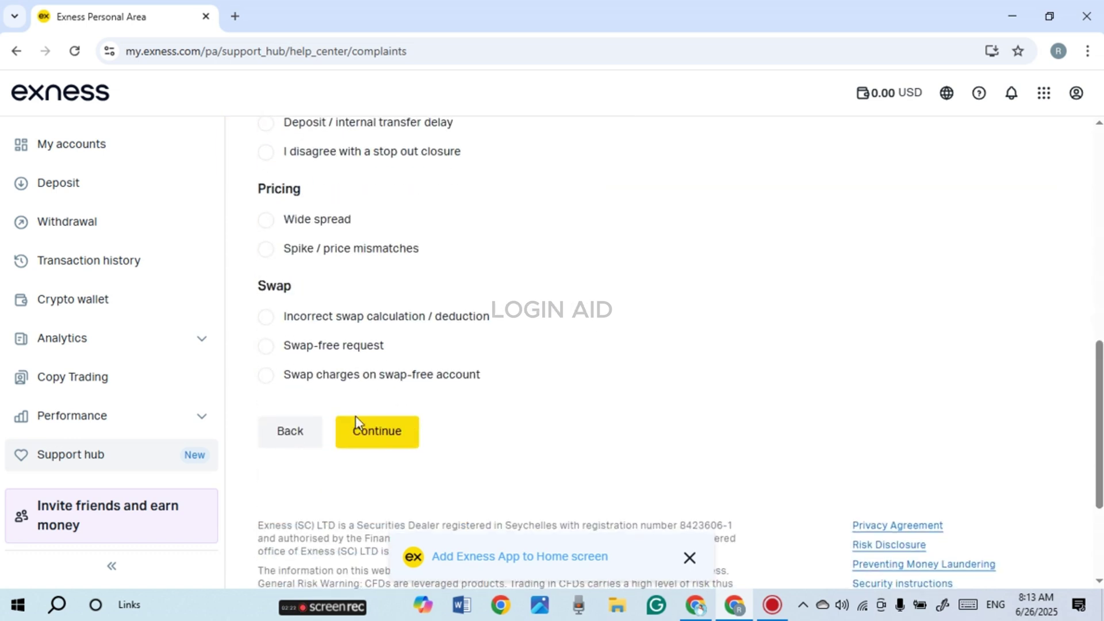
click(383, 435)
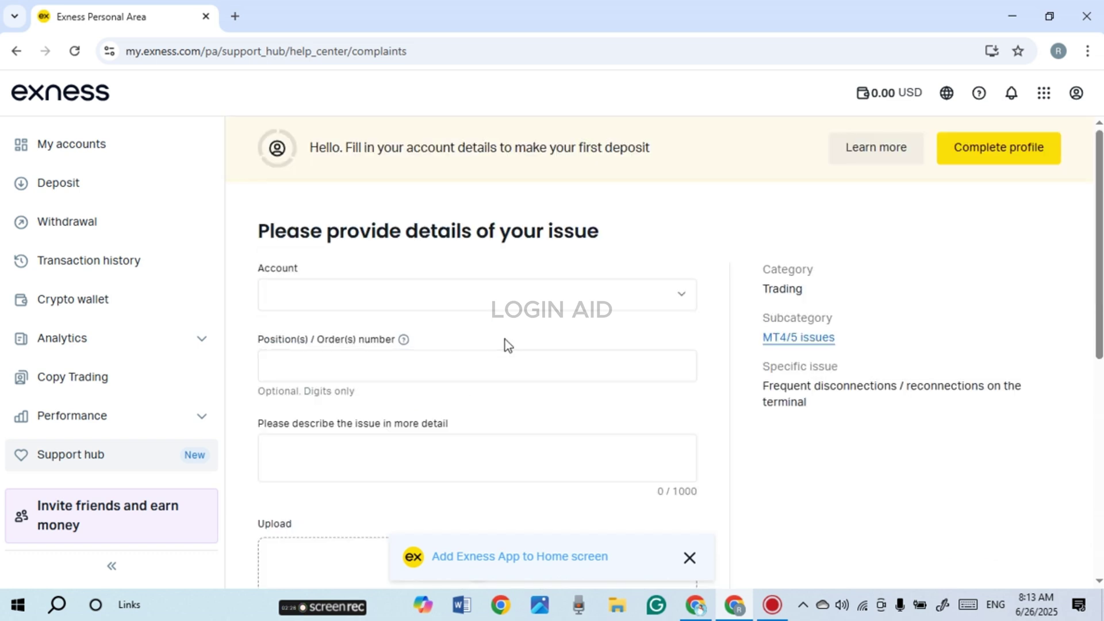
Select the Standard account for the ticket and enter the order number
click(383, 306)
click(370, 349)
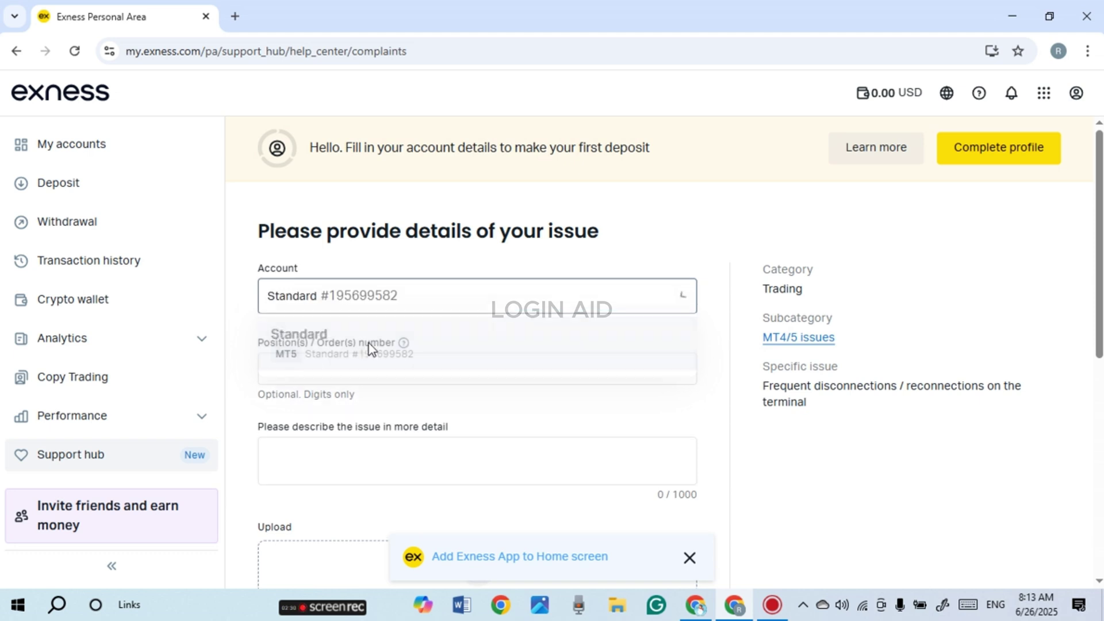
click(279, 373)
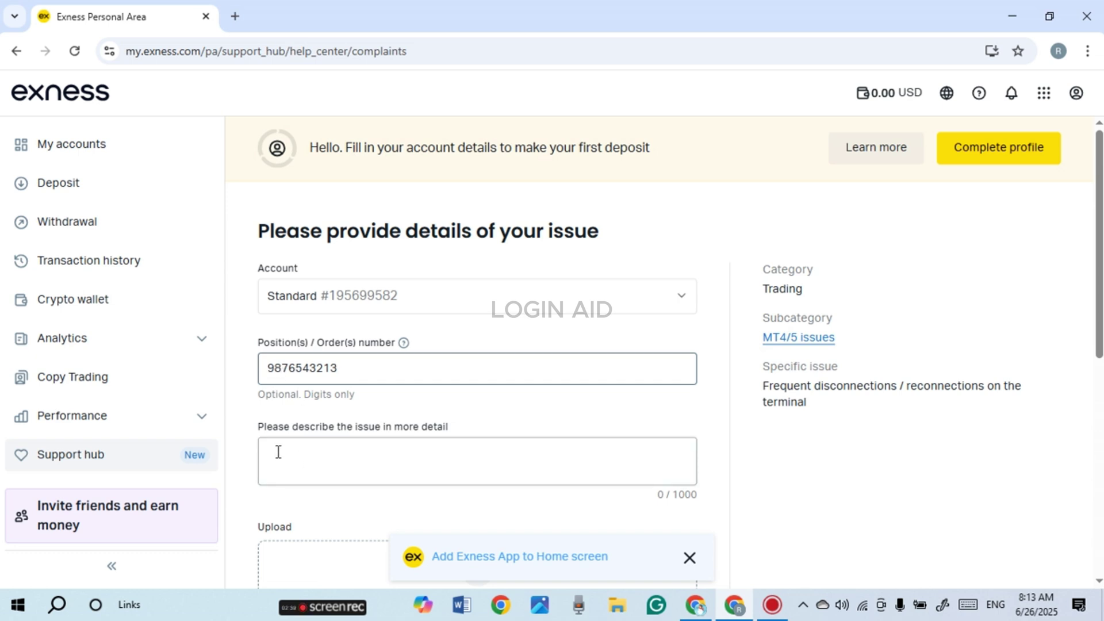
Describe the issue as 'frequent disconnection.' and advance the form to the uploads step
click(279, 452)
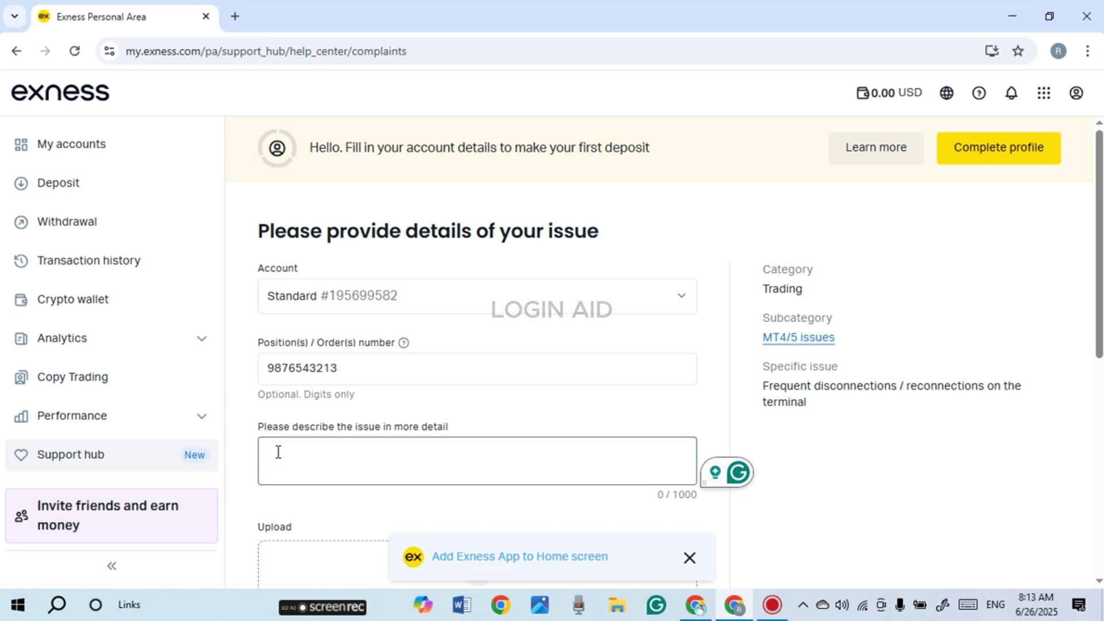
text(frequent disconnection.)
scroll(278, 452, down, 3)
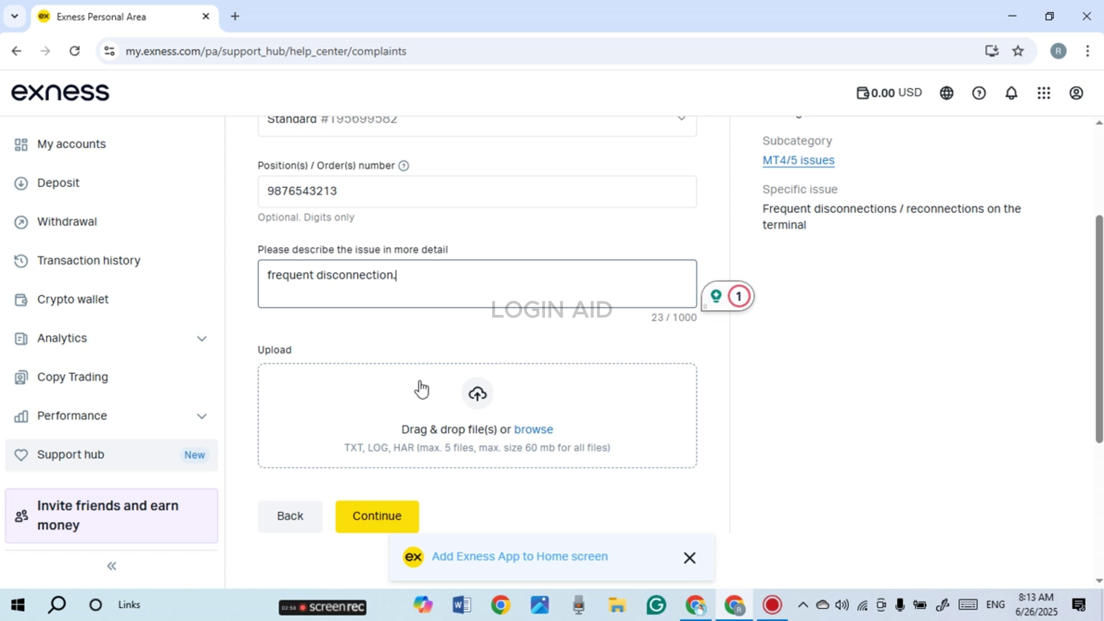
click(375, 517)
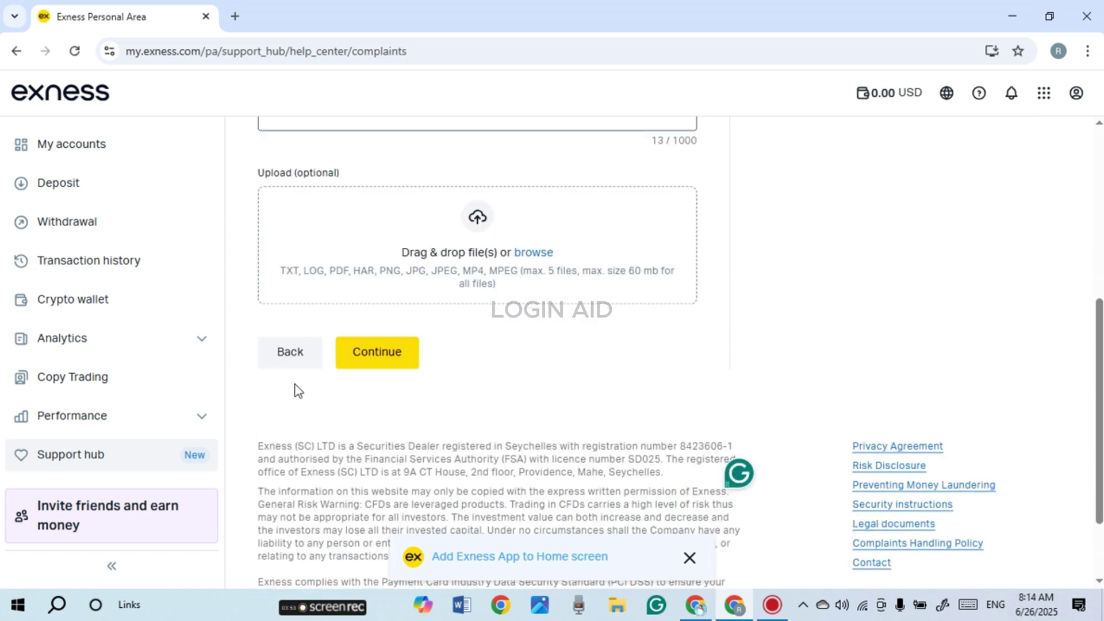
Review the ticket summary and submit the ticket to get the 'Thank you for your submission' message
click(391, 355)
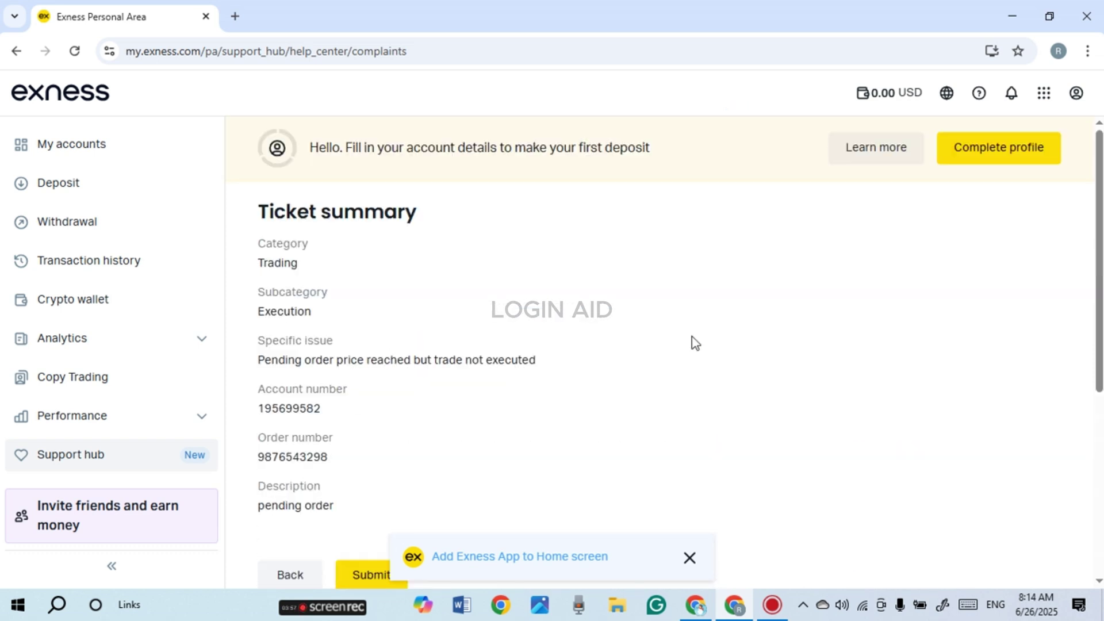
scroll(661, 333, down, 1)
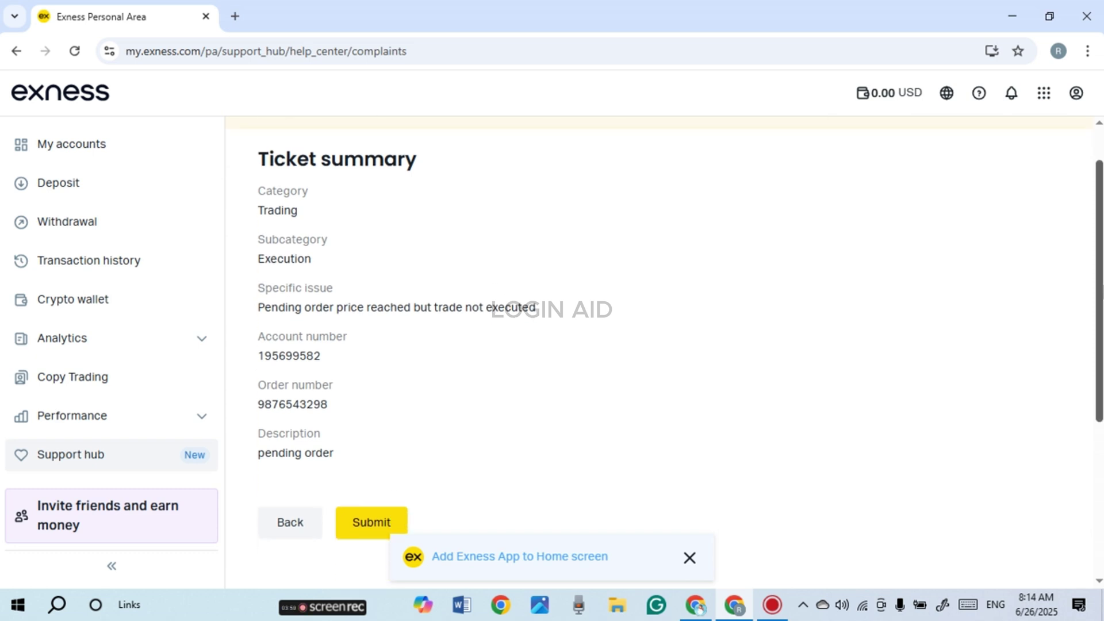
scroll(673, 334, down, 1)
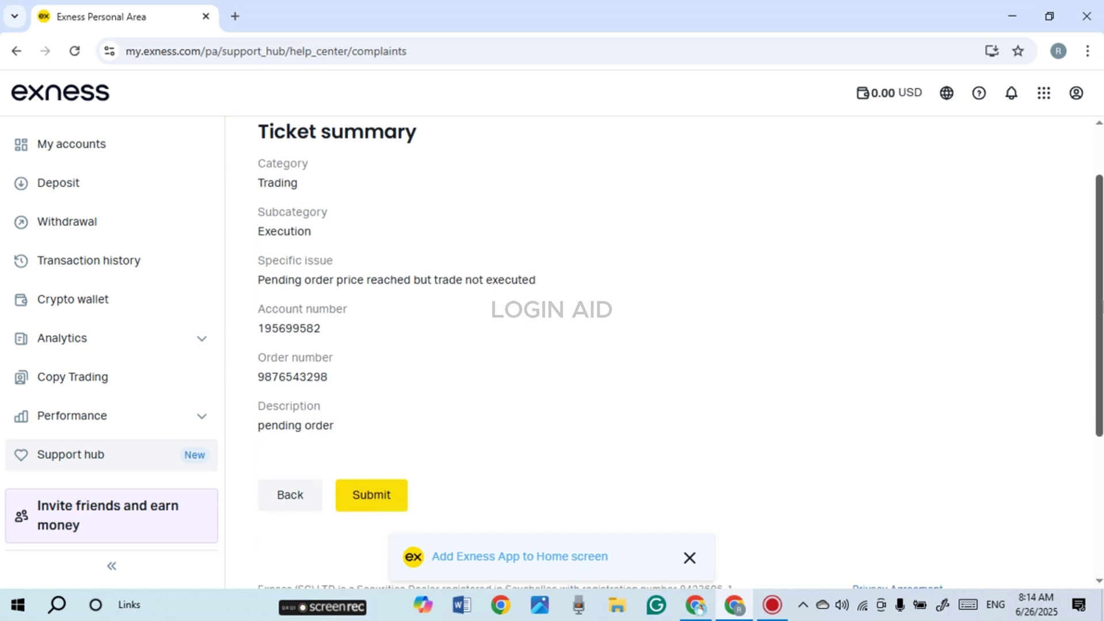
click(368, 506)
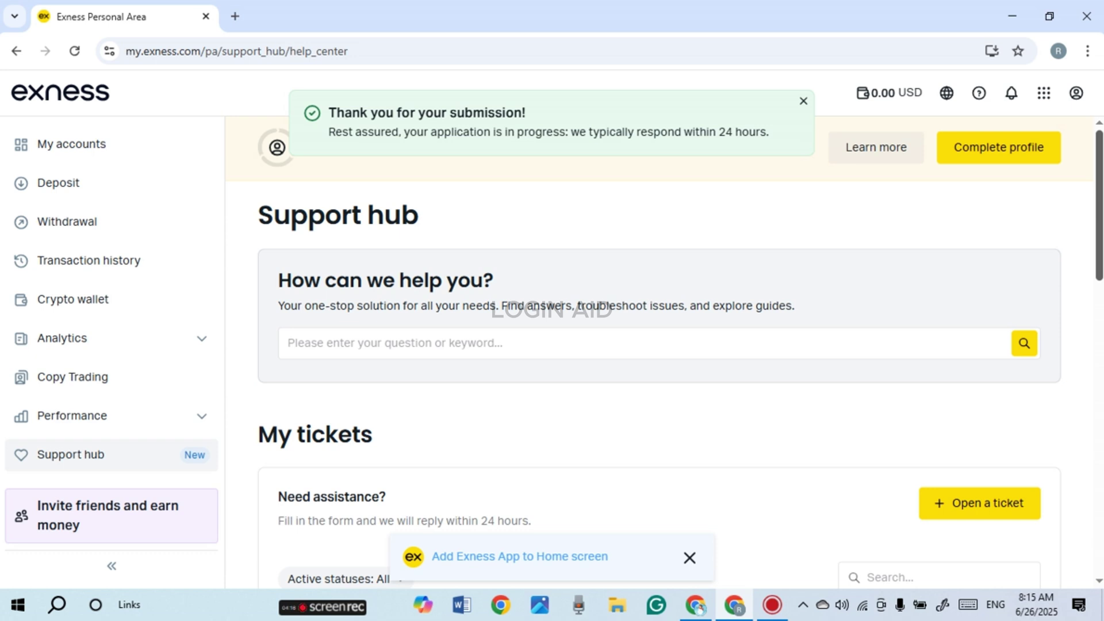
Highlight the support phone number under Contact us and expand working hours to show French and Swahili
drag(1099, 222, 1098, 434)
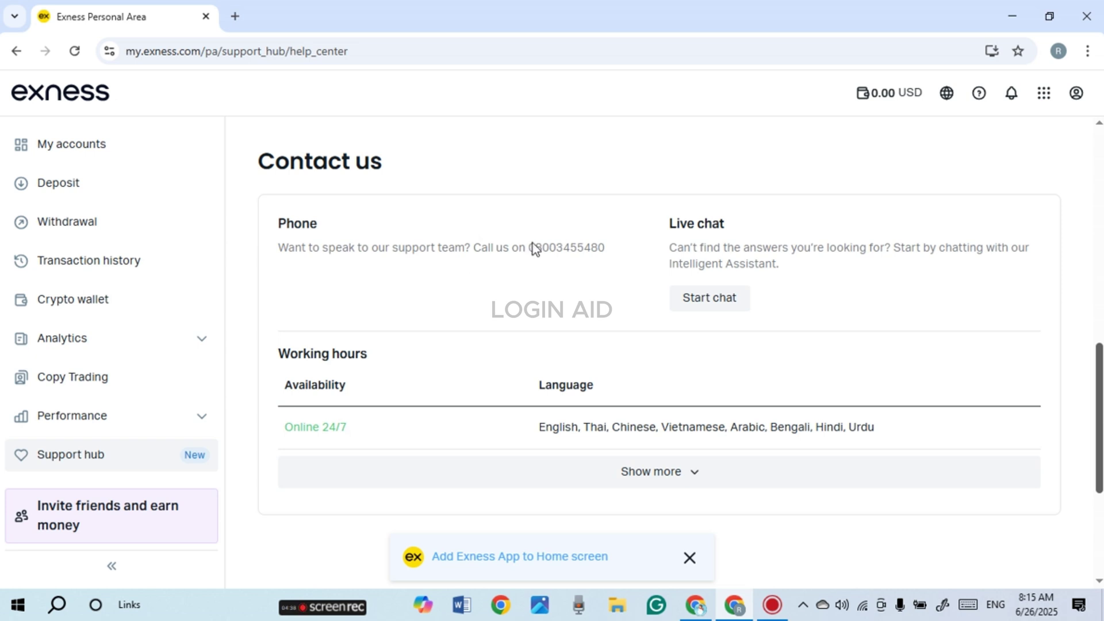
drag(530, 247, 613, 266)
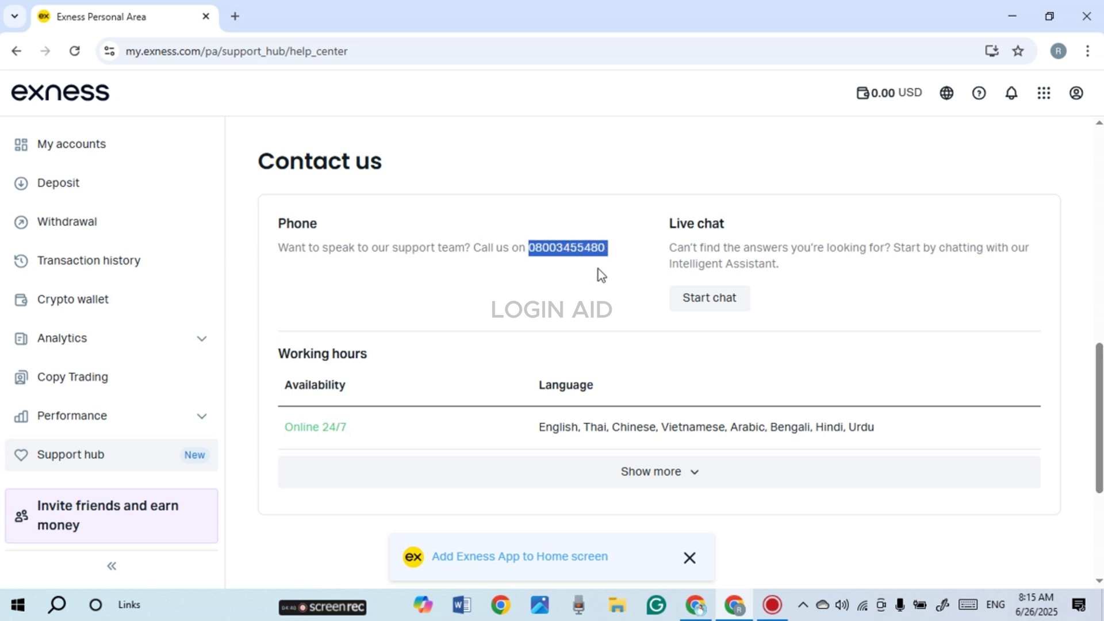
click(496, 485)
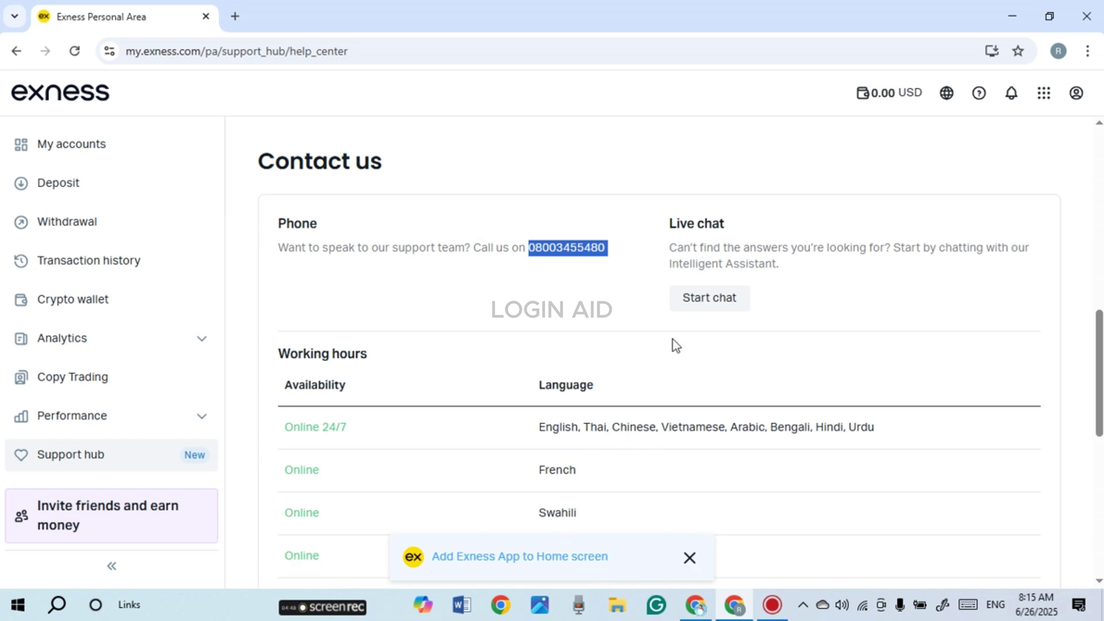
Send 'i am having problem with login' to the chat assistant, then close the chat after its reply
click(608, 305)
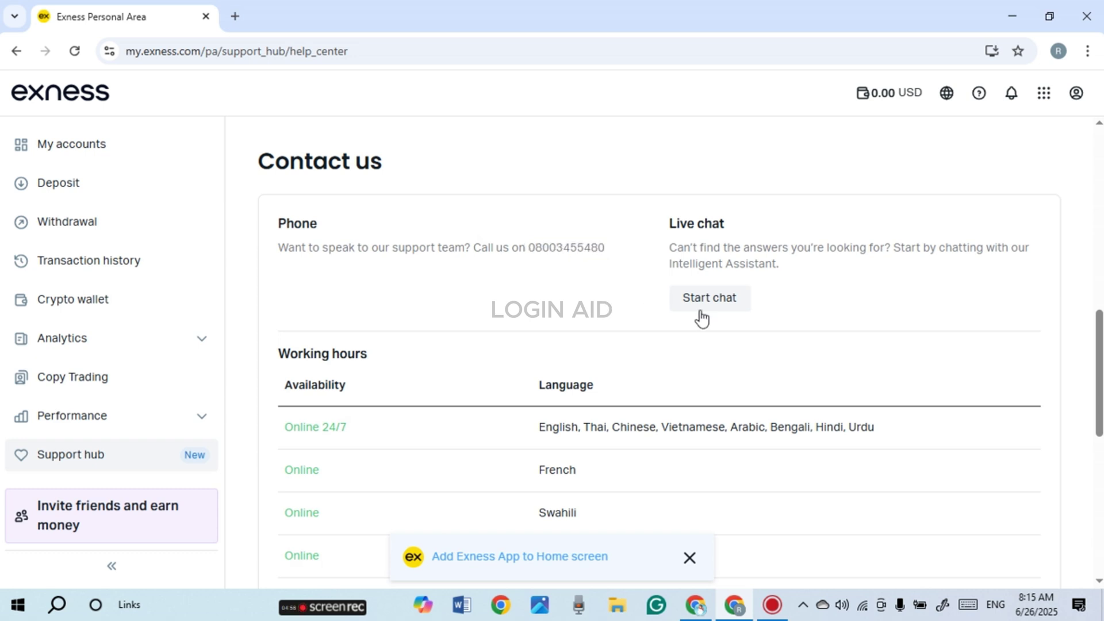
click(701, 307)
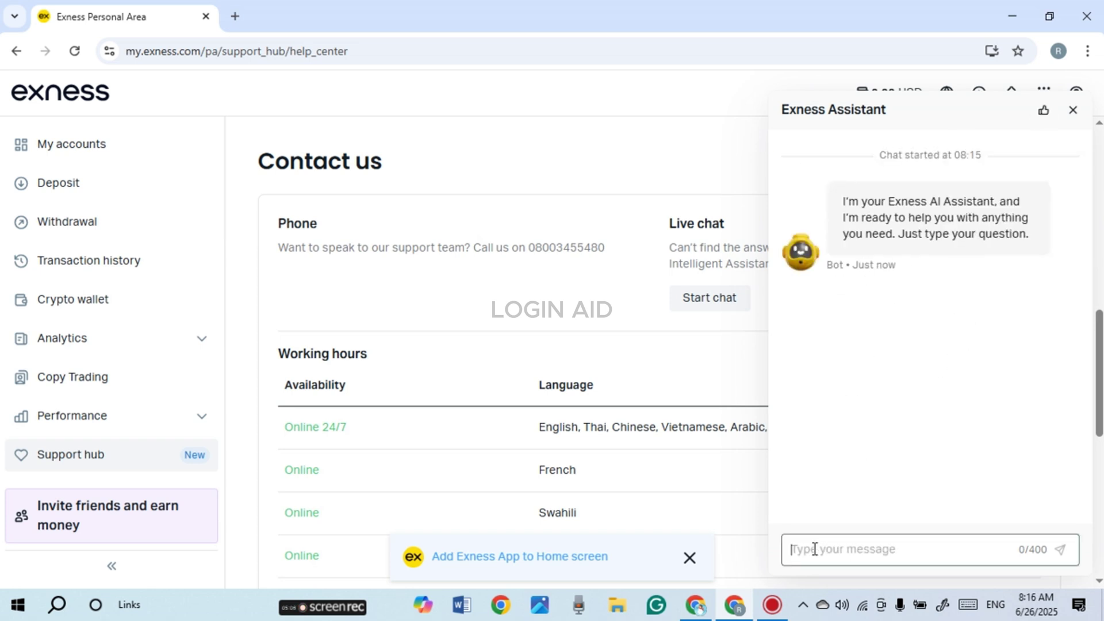
text(i am hav)
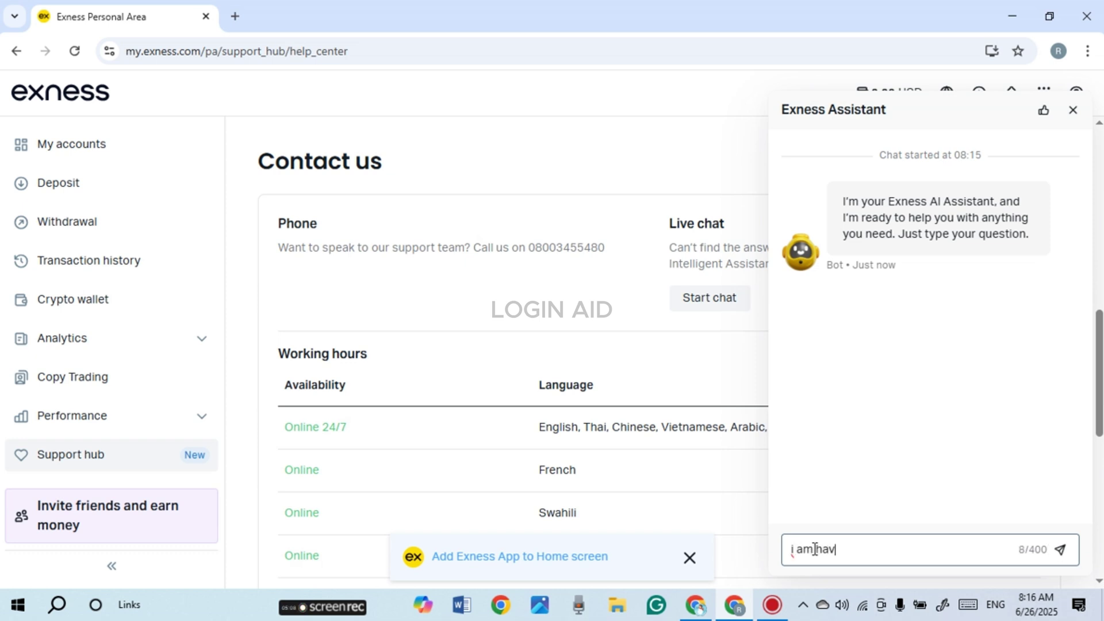
text(ing problem with login)
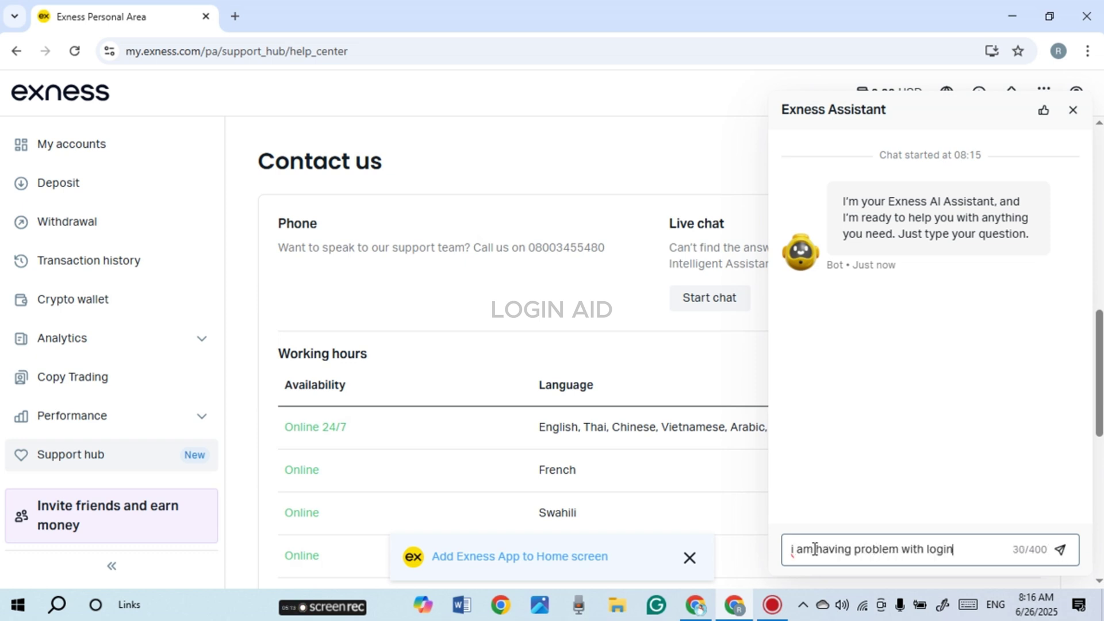
key(Return)
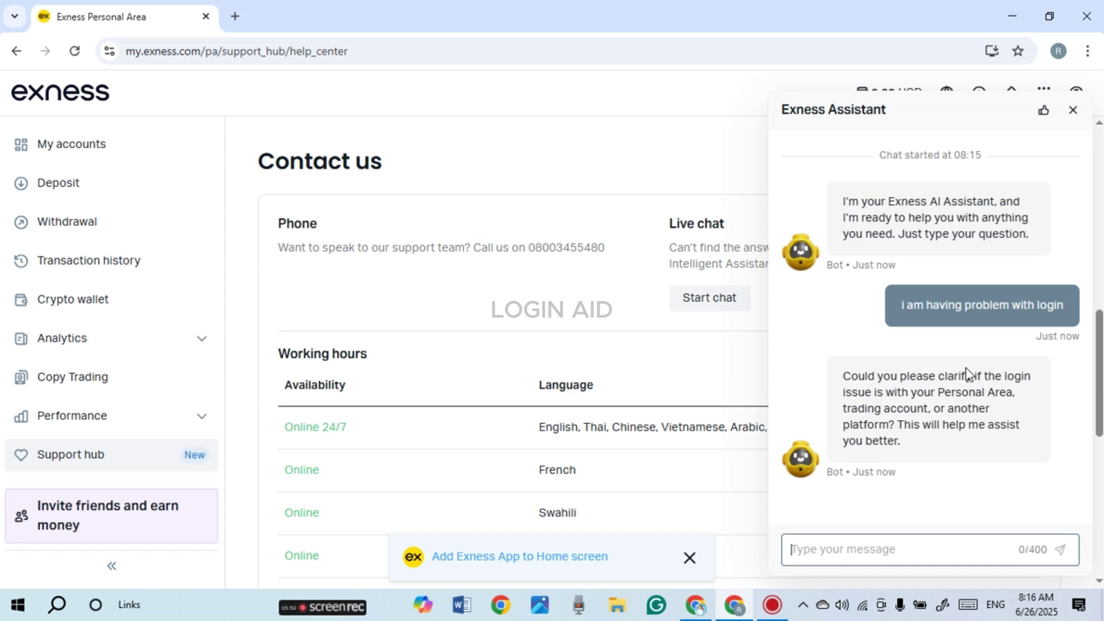
click(1073, 111)
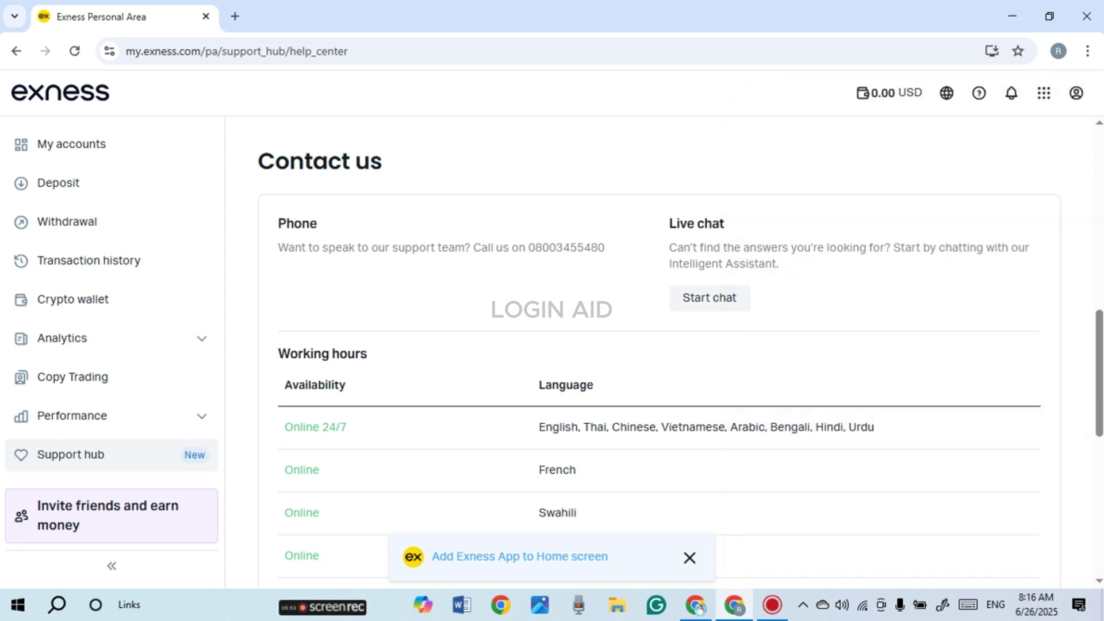